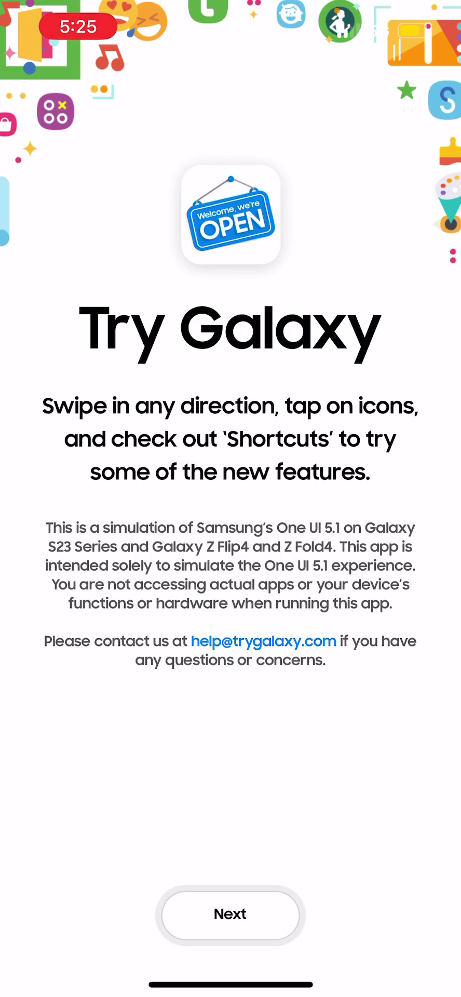
# - Skip the welcome intro and tutorial hints, then open the all-apps drawer from the second home page
pyautogui.click(229, 914)
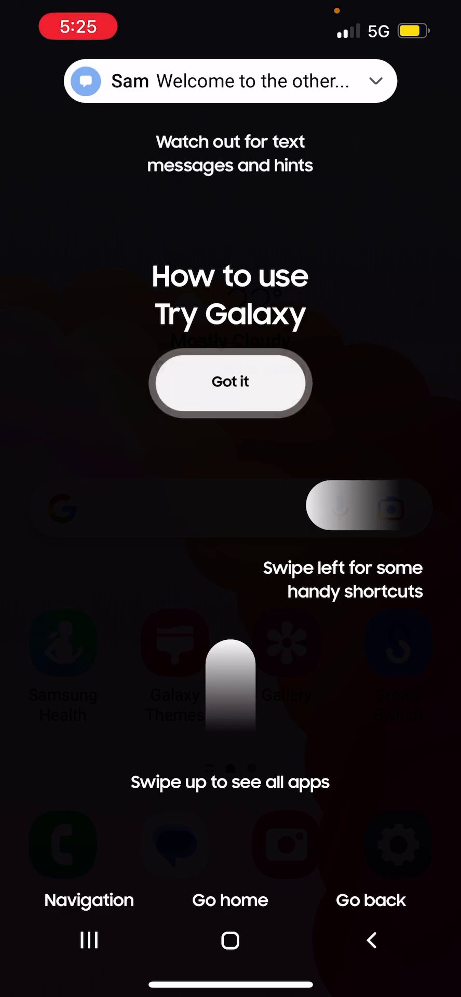
pyautogui.click(230, 381)
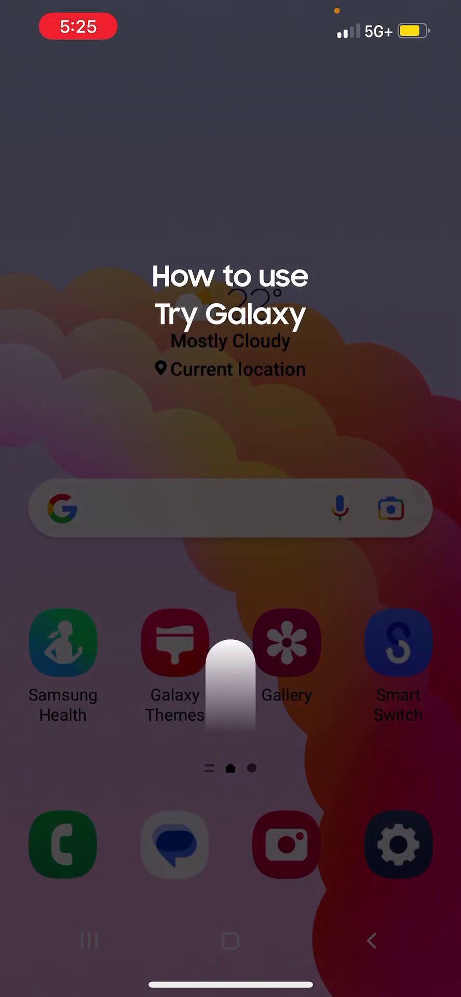
pyautogui.moveTo(351, 623); pyautogui.dragTo(117, 623)
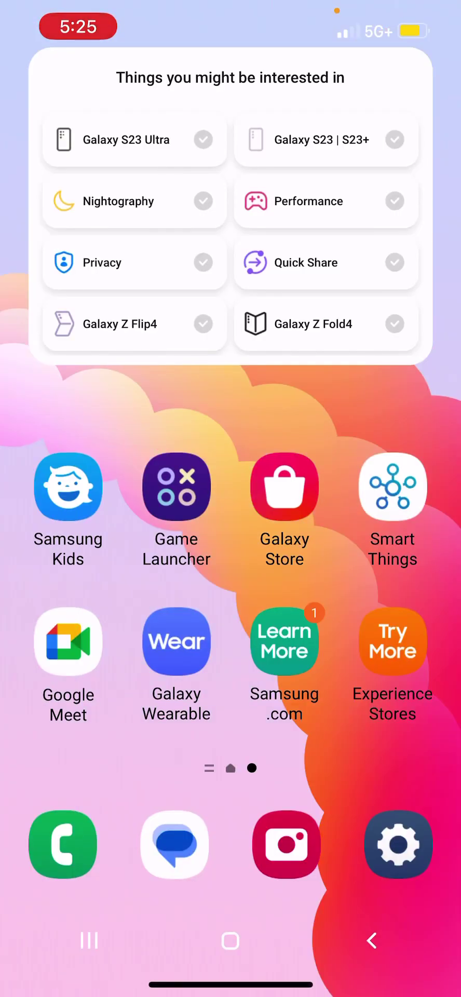
pyautogui.moveTo(231, 701); pyautogui.dragTo(231, 312)
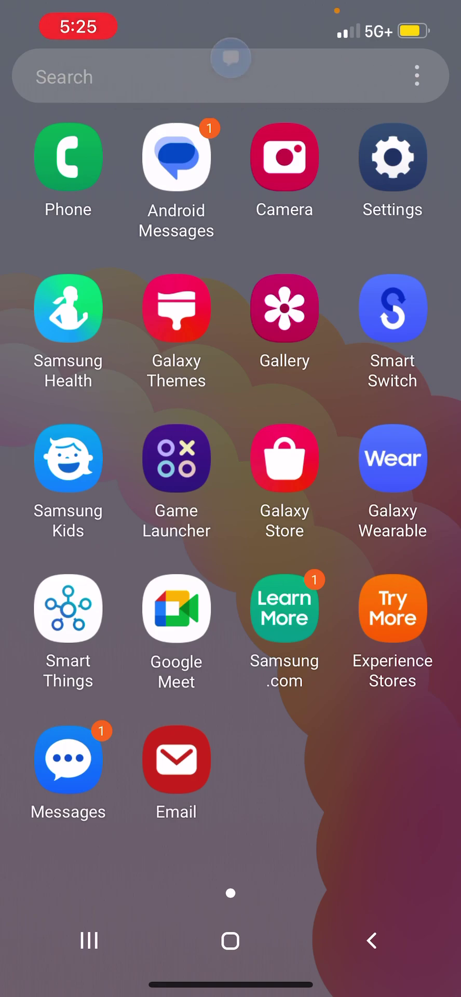
# - Open the Messages inbox, dismiss the recent-apps navigation tip, and return home
pyautogui.click(67, 759)
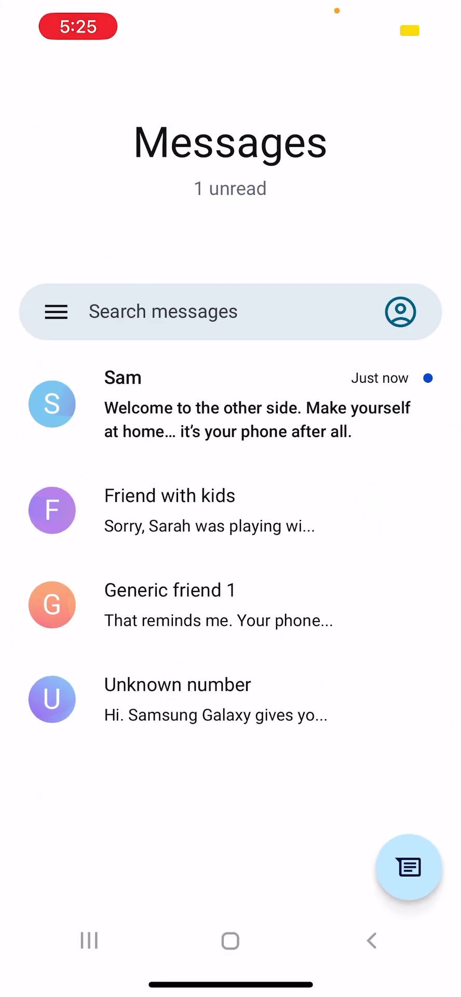
pyautogui.click(89, 941)
pyautogui.click(230, 919)
pyautogui.click(231, 940)
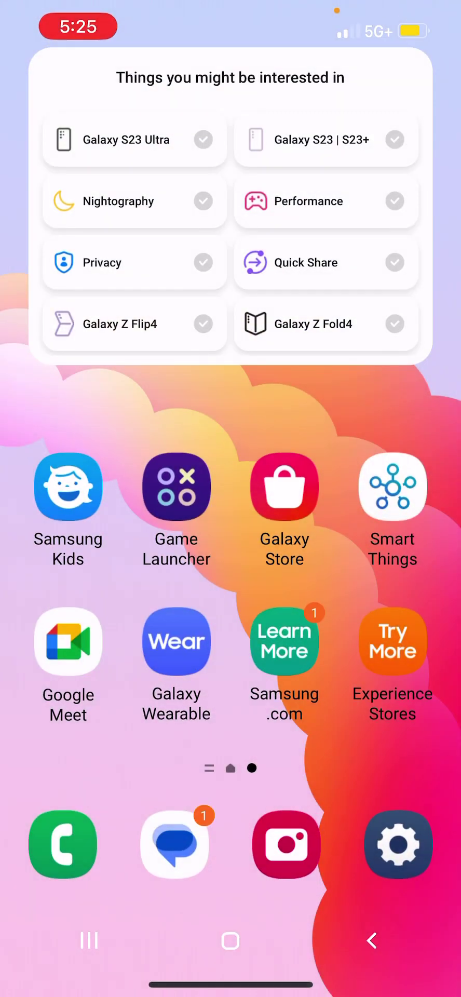
# - Go back to the weather-widget home page and briefly open Gallery's Pictures grid
pyautogui.moveTo(231, 740)
pyautogui.mouseDown()
pyautogui.moveTo(230, 389)
pyautogui.moveTo(231, 740)
pyautogui.mouseUp()
pyautogui.moveTo(78, 545); pyautogui.dragTo(390, 545)
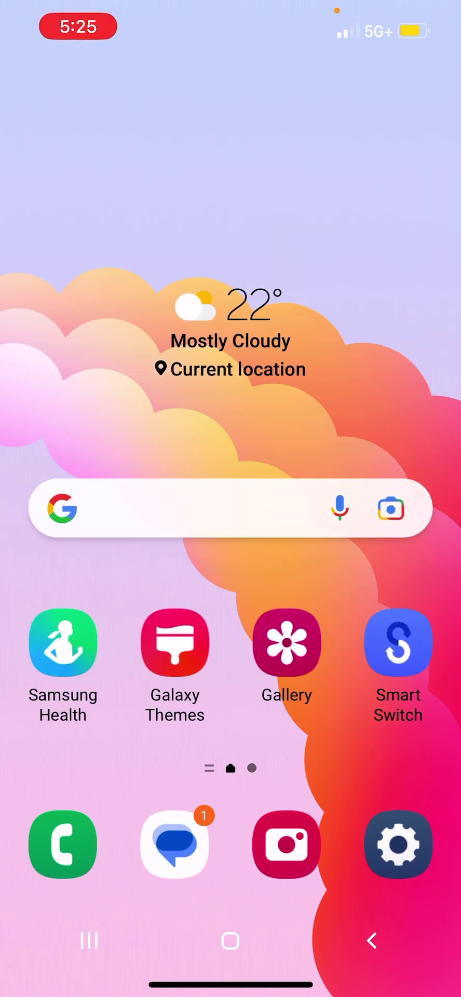
pyautogui.click(286, 642)
pyautogui.scroll(-3, 231, 623)
pyautogui.scroll(3, 231, 623)
pyautogui.scroll(-2, 231, 623)
pyautogui.click(231, 941)
pyautogui.click(89, 941)
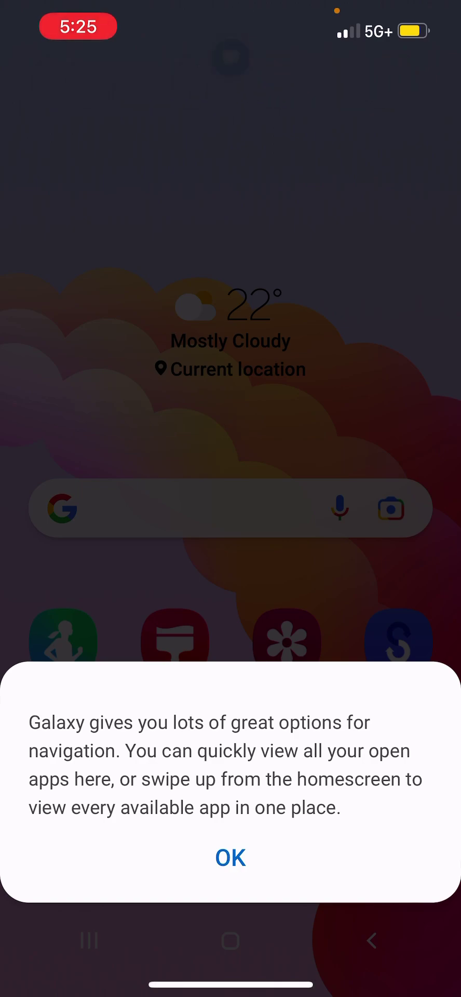
pyautogui.click(230, 857)
pyautogui.click(89, 941)
pyautogui.click(230, 858)
pyautogui.click(89, 940)
pyautogui.click(230, 857)
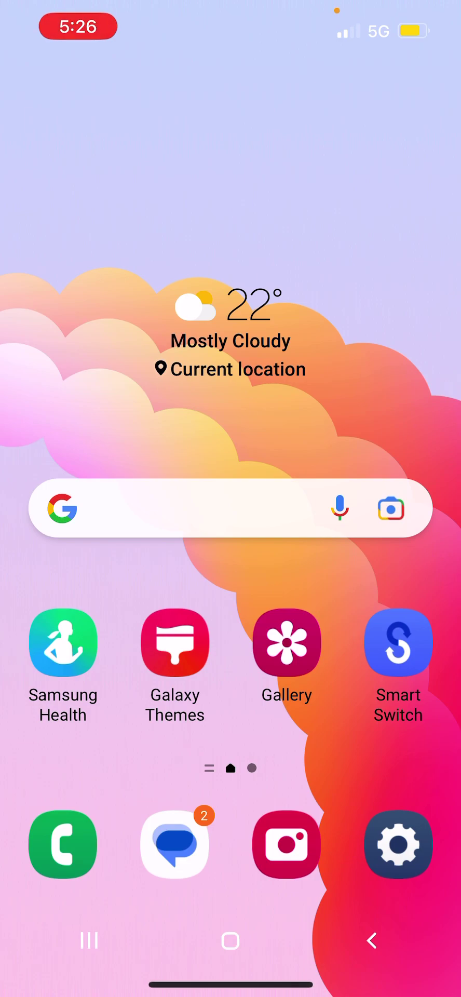
pyautogui.click(174, 642)
pyautogui.scroll(-5, 231, 467)
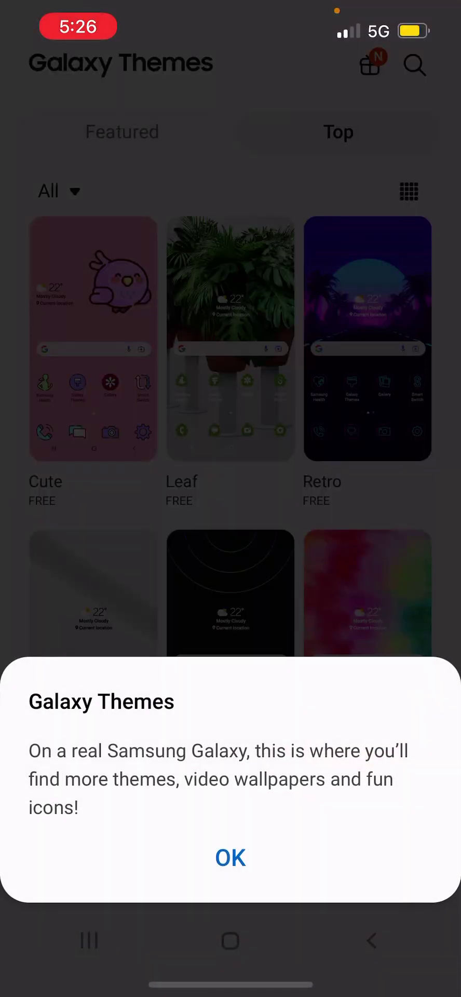
pyautogui.click(231, 861)
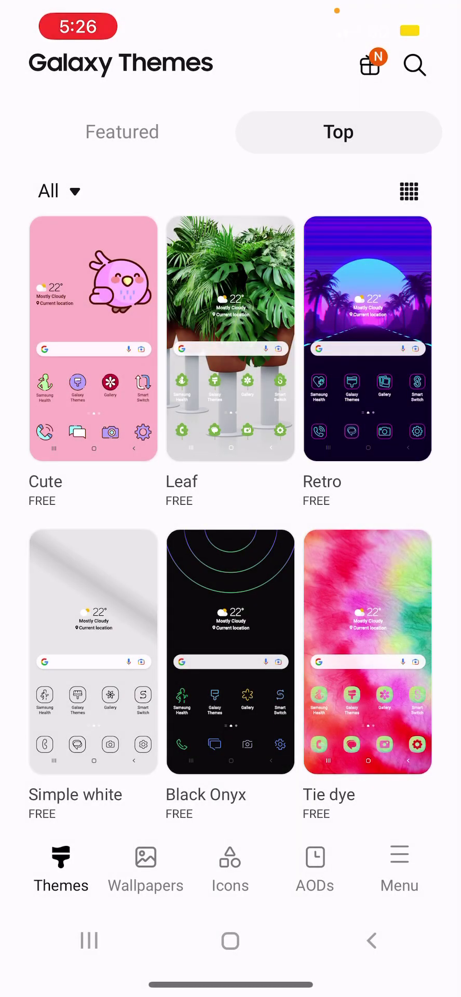
pyautogui.click(230, 619)
pyautogui.click(231, 858)
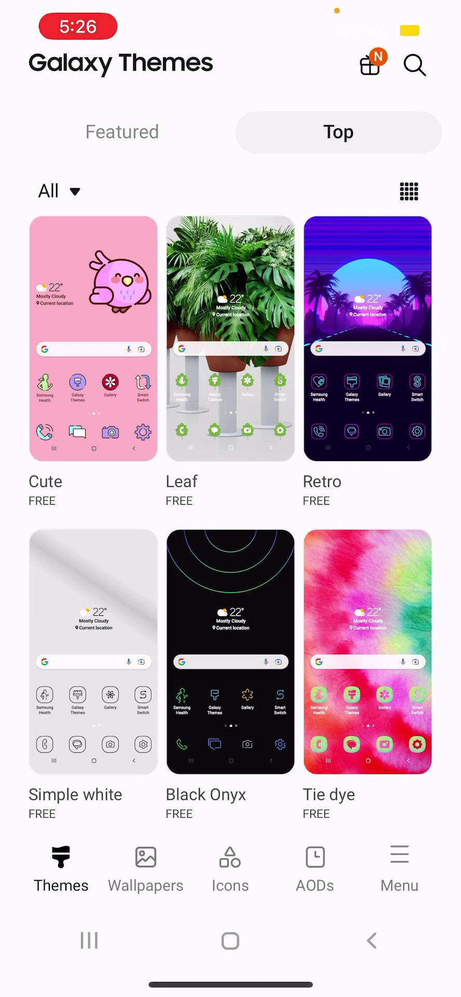
pyautogui.click(231, 655)
pyautogui.click(231, 919)
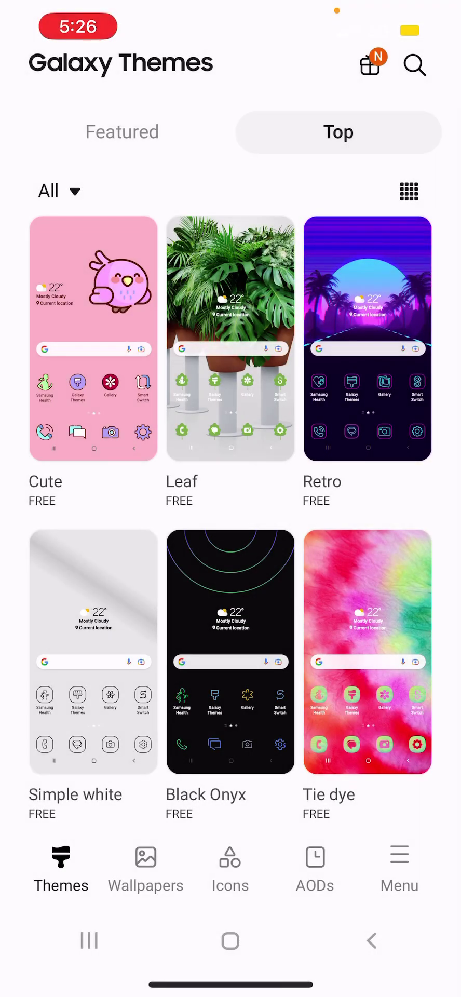
pyautogui.click(230, 654)
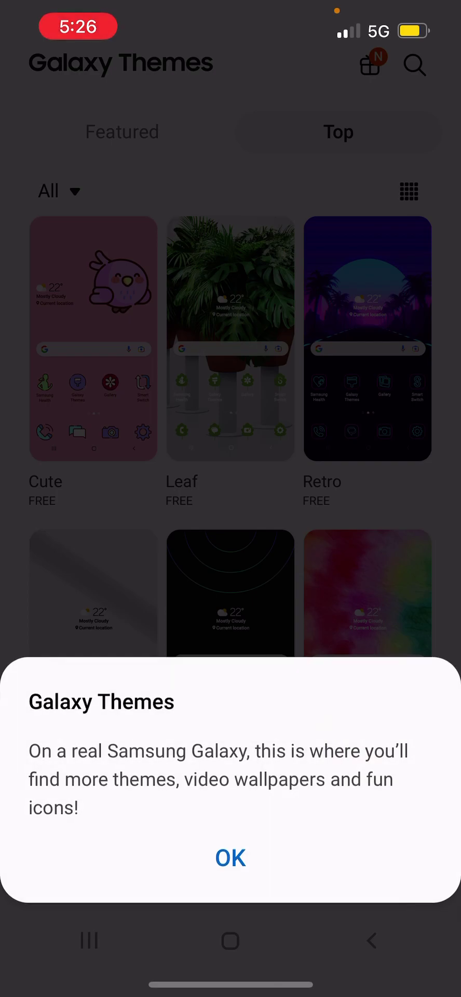
pyautogui.click(230, 919)
# - Leave Galaxy Themes, open Samsung Health, and browse its Together and Fitness tabs
pyautogui.click(231, 939)
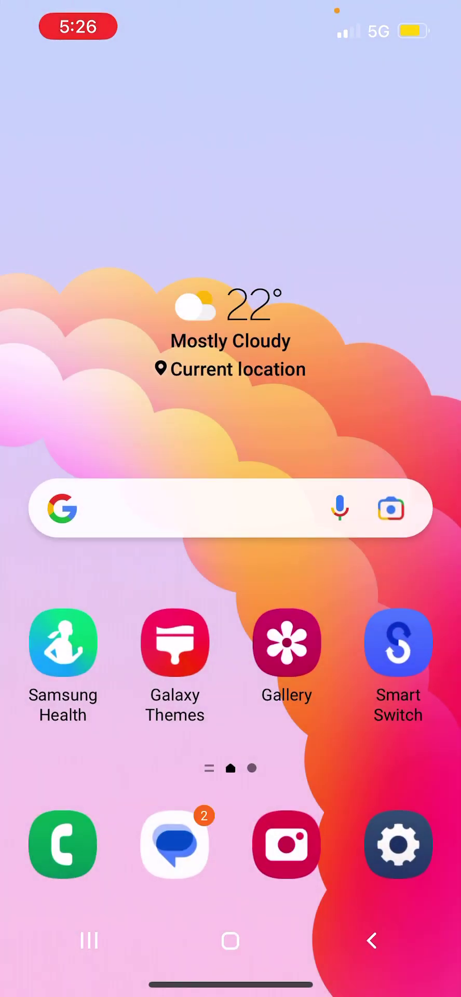
pyautogui.click(63, 643)
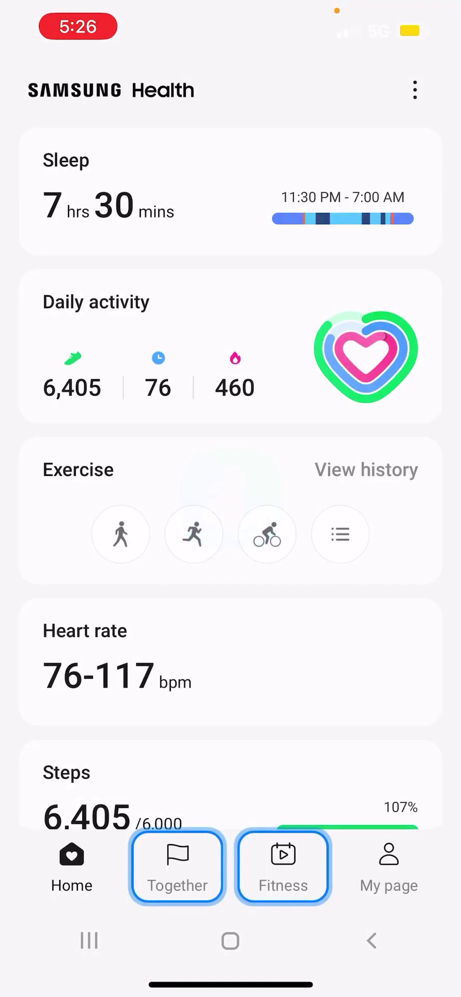
pyautogui.scroll(-3, 230, 467)
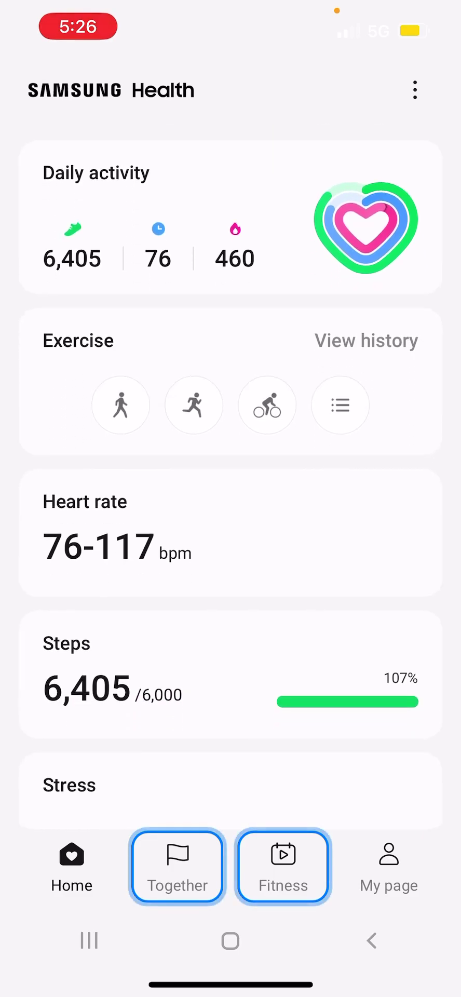
pyautogui.scroll(-2, 231, 468)
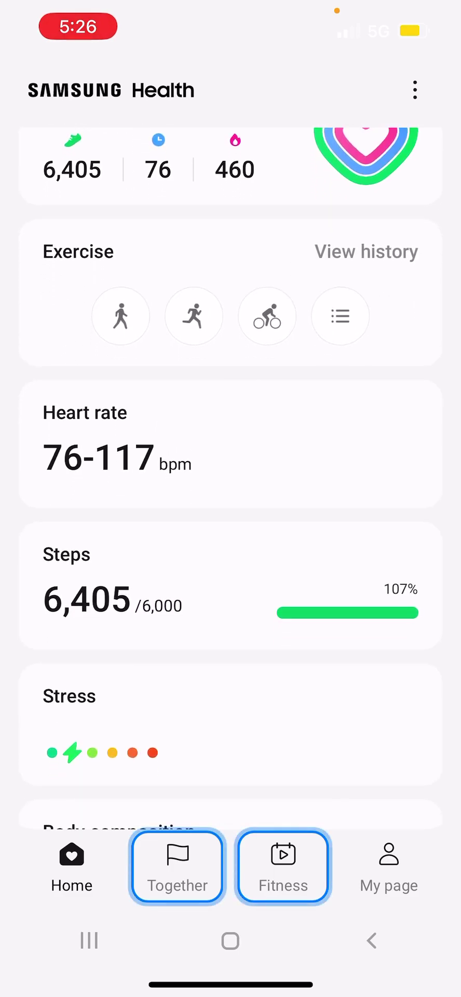
pyautogui.click(177, 866)
pyautogui.click(283, 866)
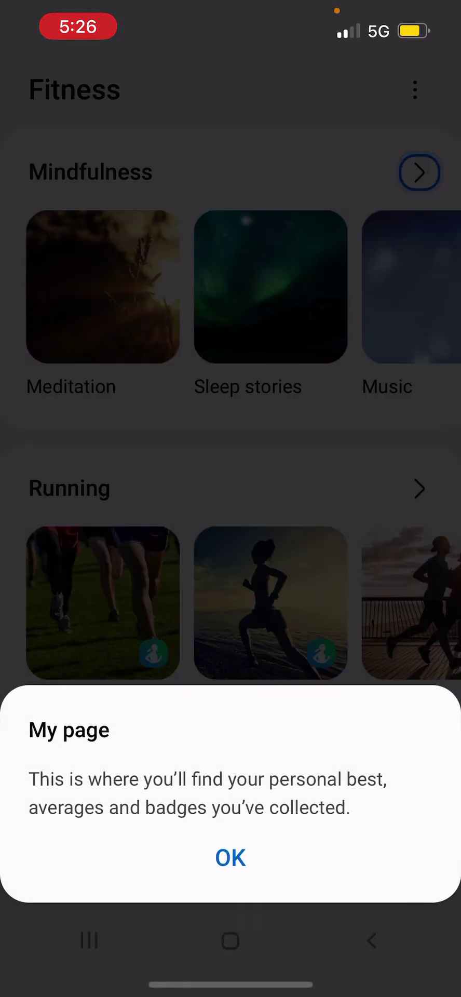
pyautogui.click(230, 919)
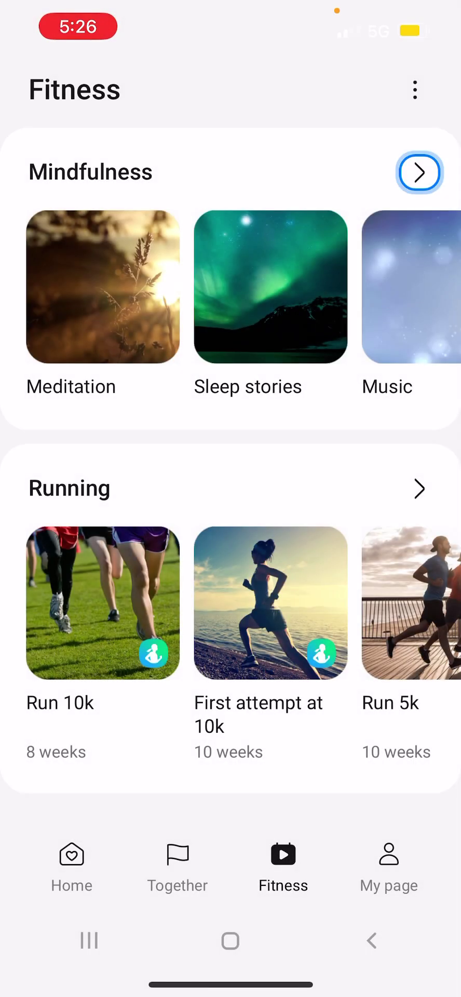
# - Revisit Together and Fitness, try the profile page, then go home and open the app list
pyautogui.click(178, 866)
pyautogui.click(283, 866)
pyautogui.click(177, 867)
pyautogui.click(282, 866)
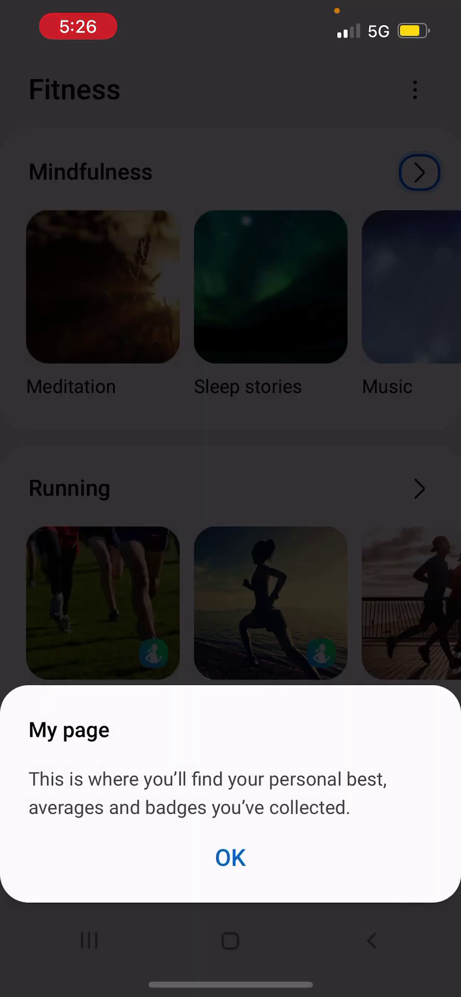
pyautogui.click(229, 857)
pyautogui.click(177, 866)
pyautogui.click(71, 866)
pyautogui.click(229, 939)
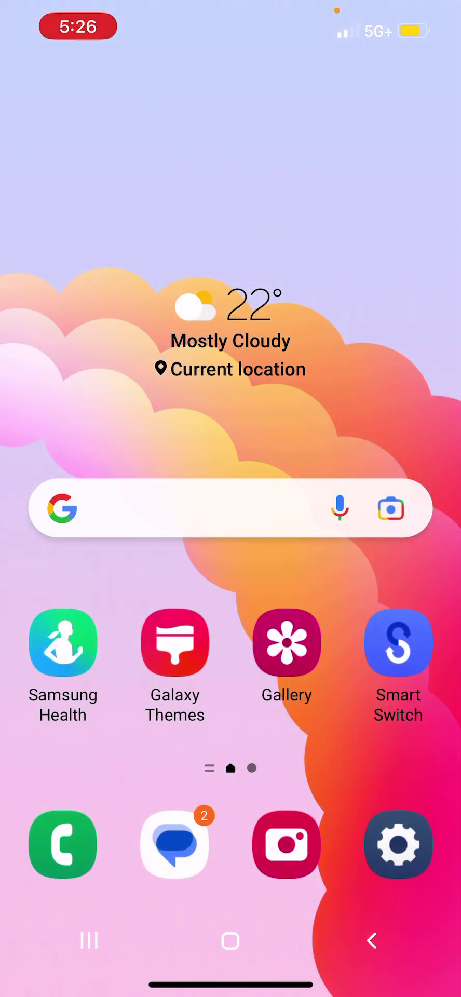
pyautogui.moveTo(231, 779); pyautogui.dragTo(231, 468)
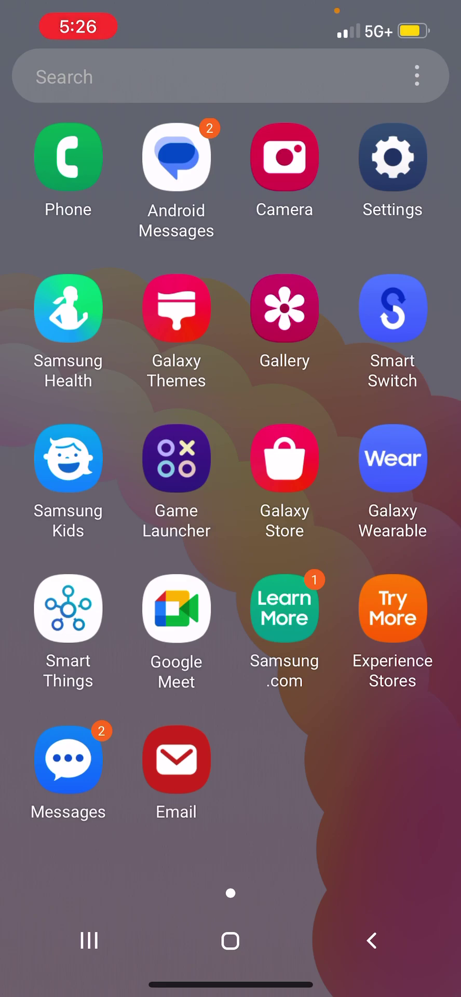
# - Open Email to view its provider setup screen, then return to the home screen
pyautogui.click(176, 760)
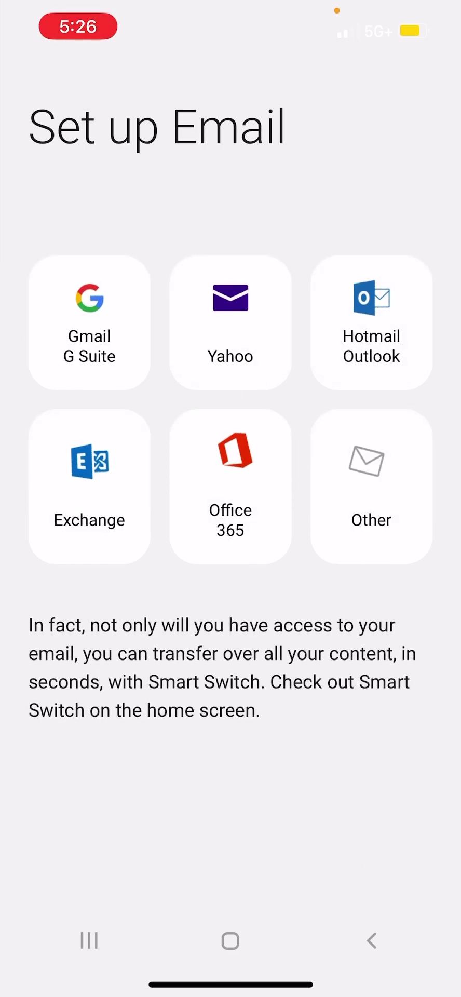
pyautogui.click(231, 940)
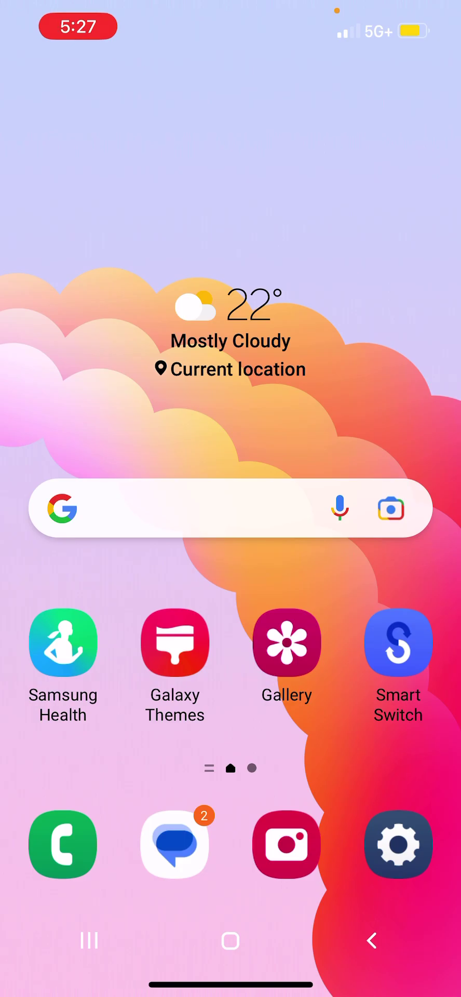
pyautogui.moveTo(230, 702); pyautogui.dragTo(231, 390)
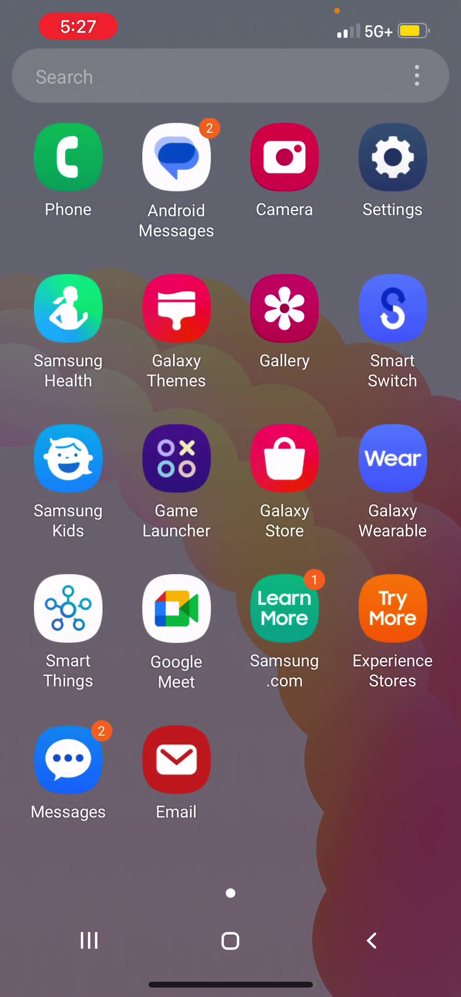
pyautogui.click(284, 157)
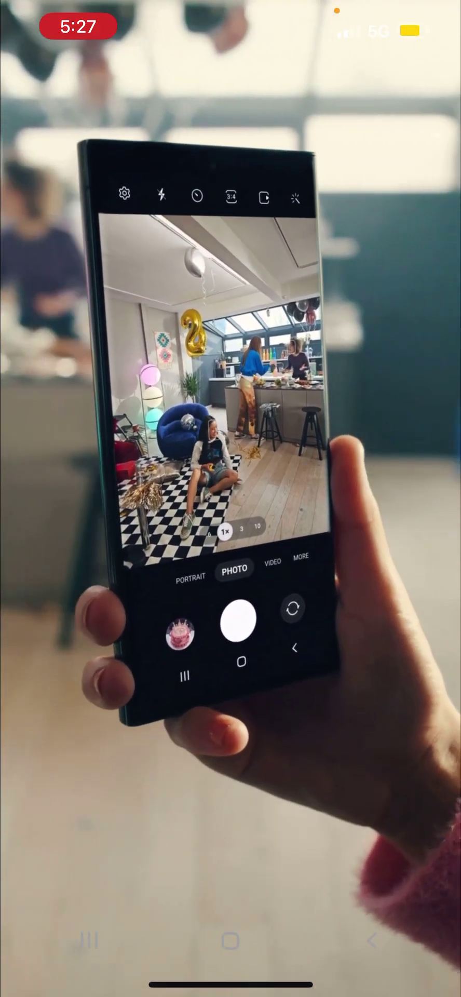
pyautogui.click(230, 941)
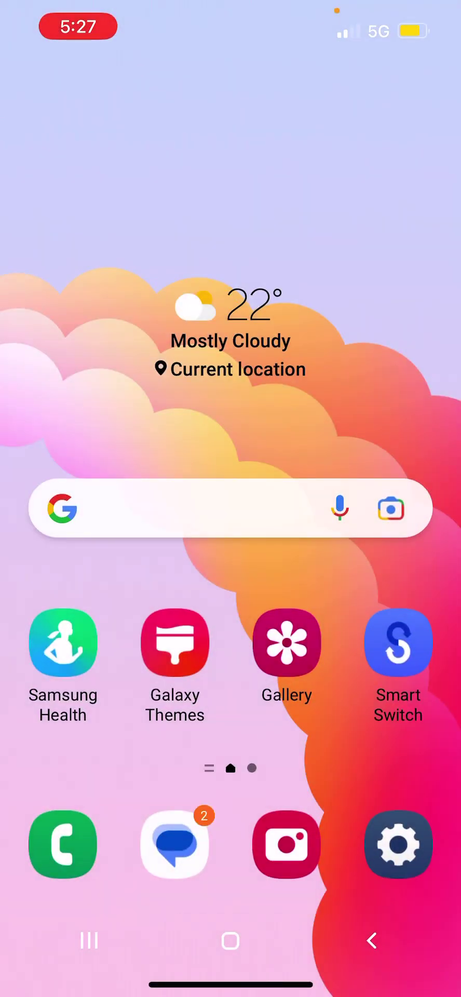
# - Open the app list and try the Crocro's Adventure kids game
pyautogui.moveTo(231, 701); pyautogui.dragTo(231, 350)
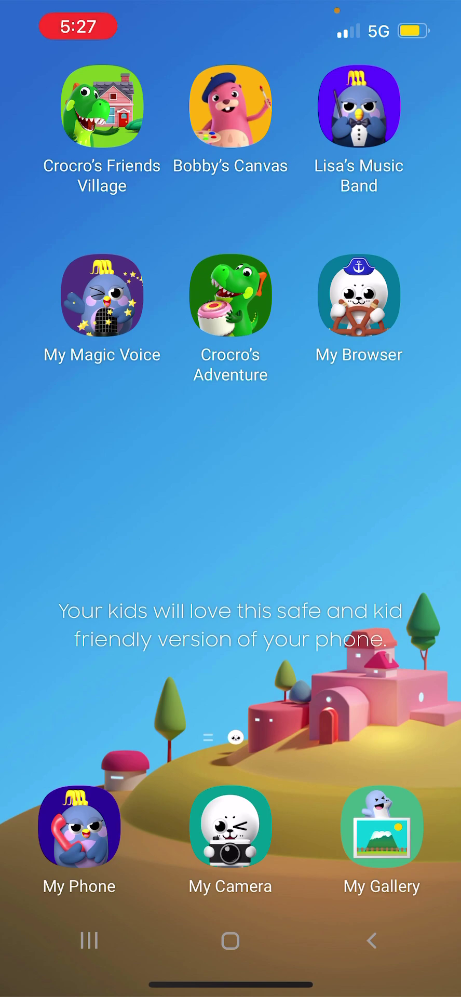
pyautogui.click(230, 297)
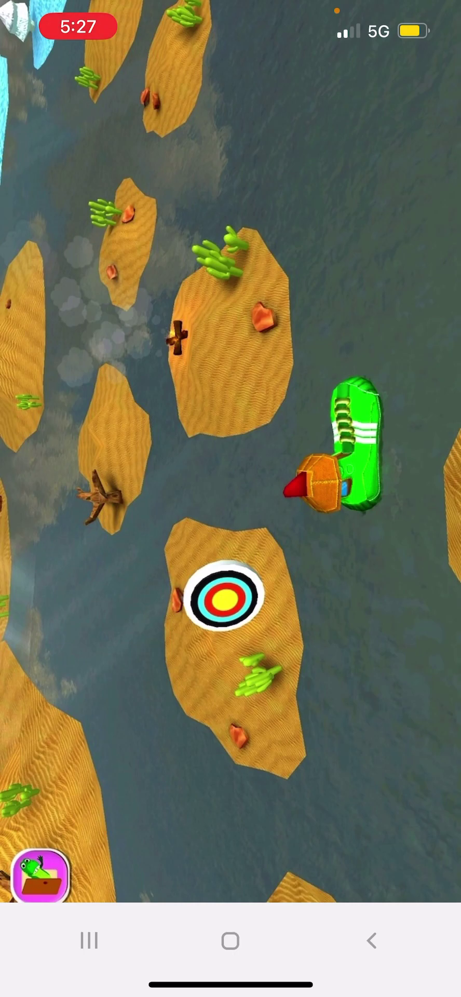
pyautogui.click(230, 940)
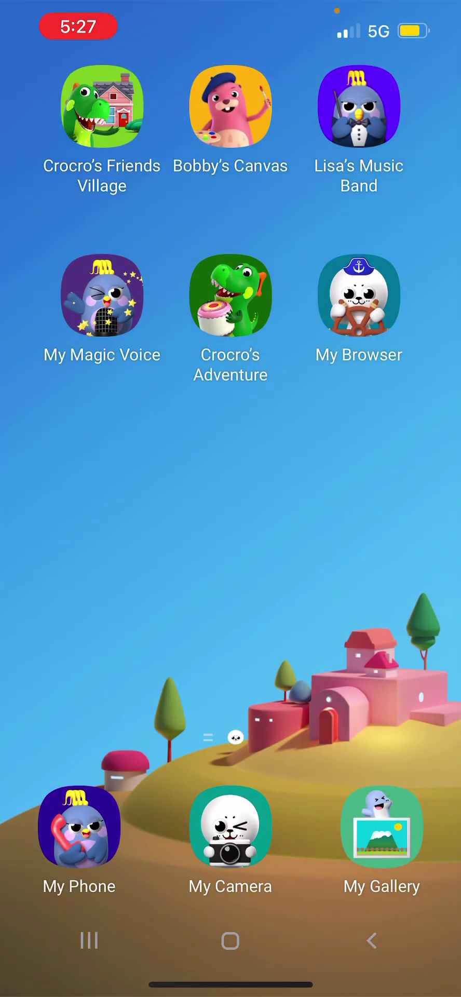
# - Try My Browser and Bobby's Canvas, then exit Samsung Kids to the regular home screen
pyautogui.click(358, 296)
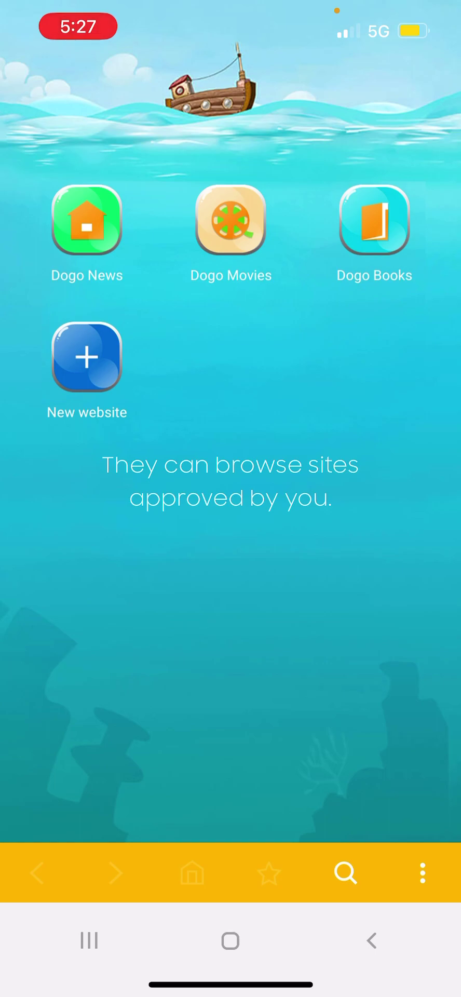
pyautogui.click(230, 939)
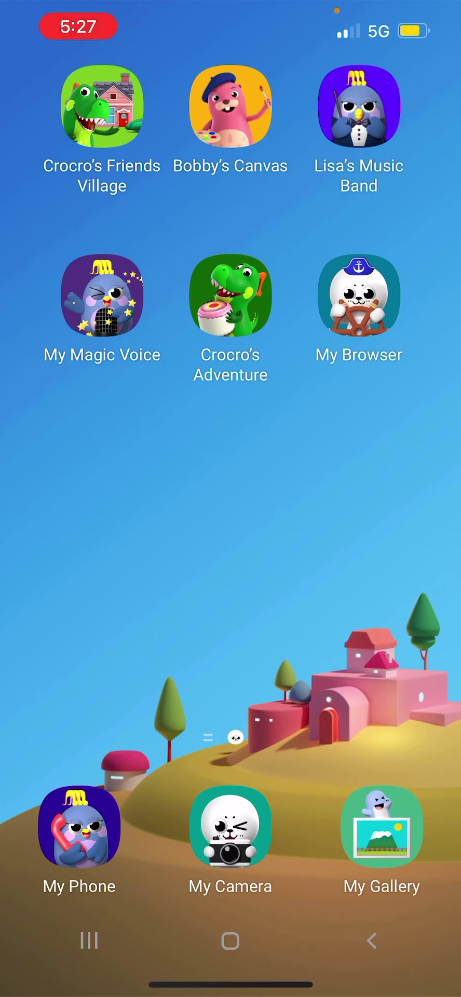
pyautogui.click(230, 107)
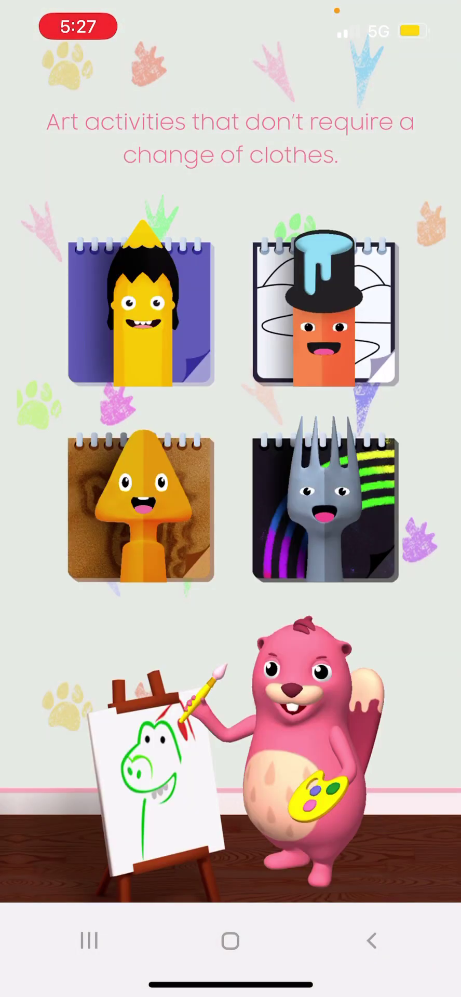
pyautogui.click(372, 940)
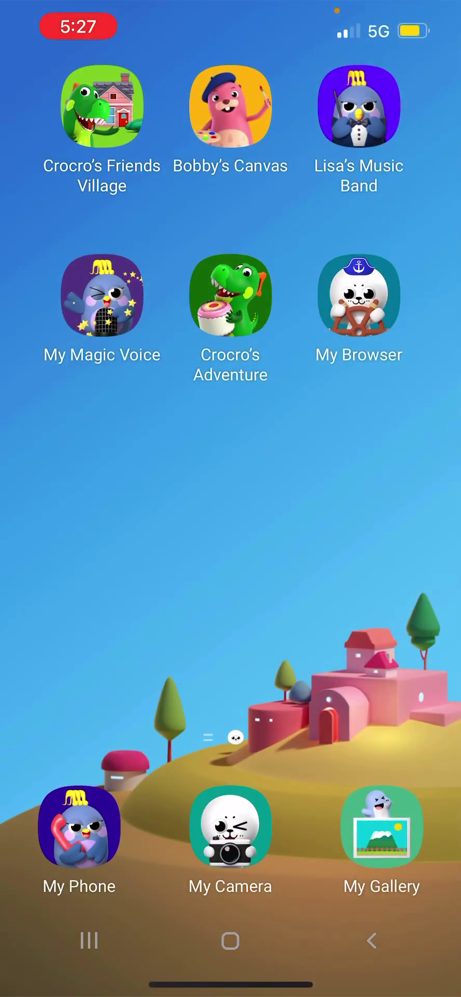
pyautogui.click(230, 940)
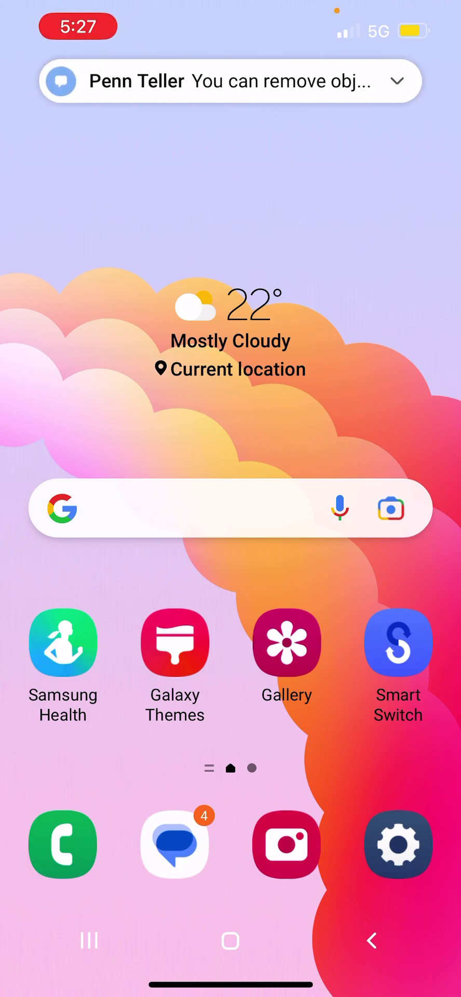
# - Open the Phone app and show its Contacts tab with nine contacts, including Sam and Shutterbug
pyautogui.moveTo(231, 701); pyautogui.dragTo(231, 312)
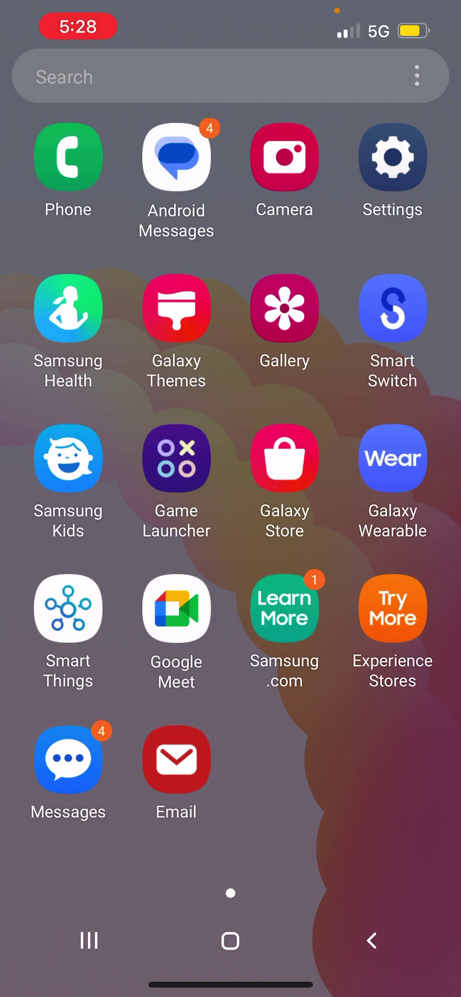
pyautogui.click(68, 158)
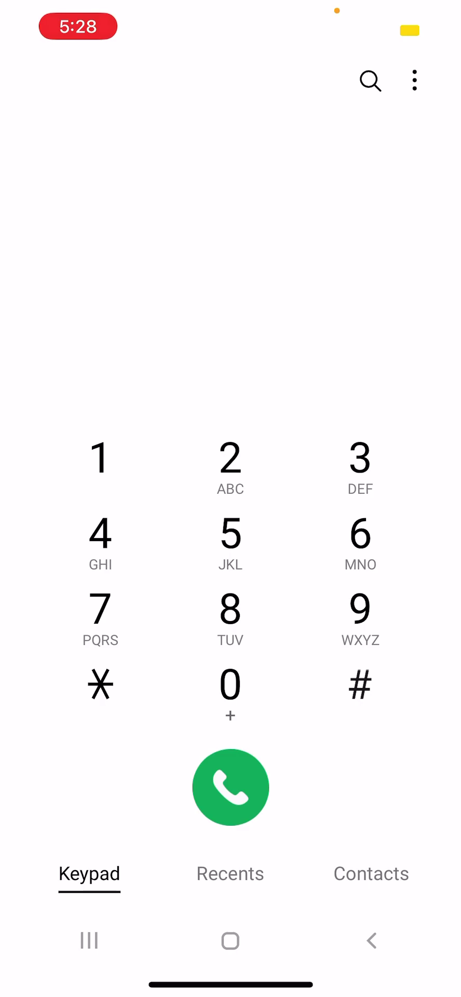
pyautogui.click(231, 940)
pyautogui.click(62, 841)
pyautogui.click(371, 873)
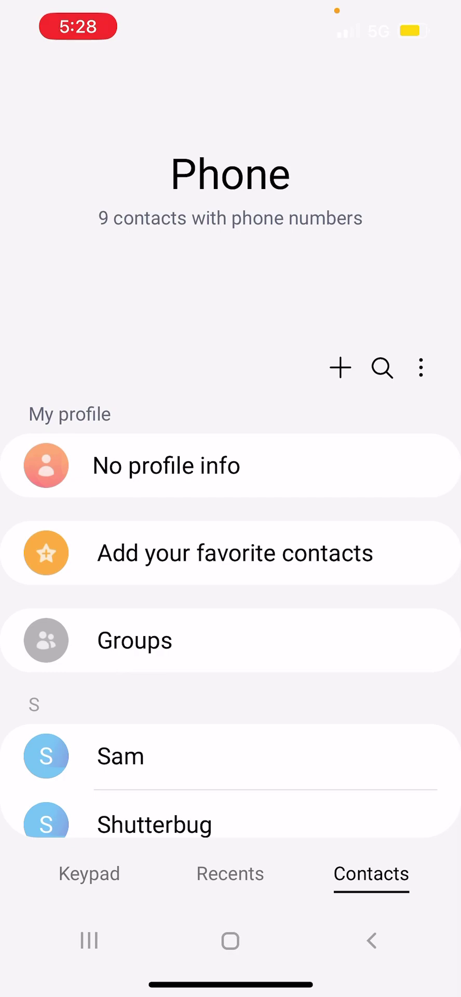
pyautogui.scroll(-1, 231, 623)
# - Return home and dismiss the recent-apps navigation tip
pyautogui.click(229, 940)
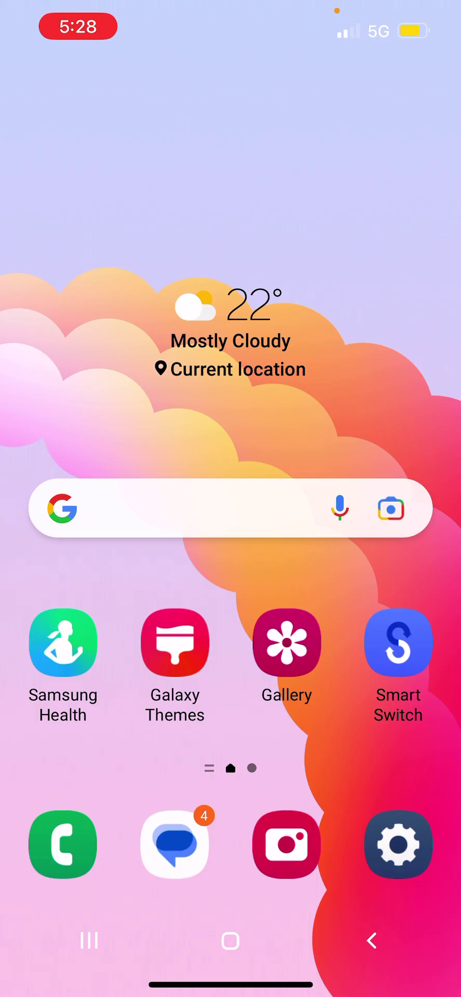
pyautogui.click(89, 940)
pyautogui.click(230, 857)
# - Open Settings, dismiss its tips, browse the categories, then close it
pyautogui.click(398, 843)
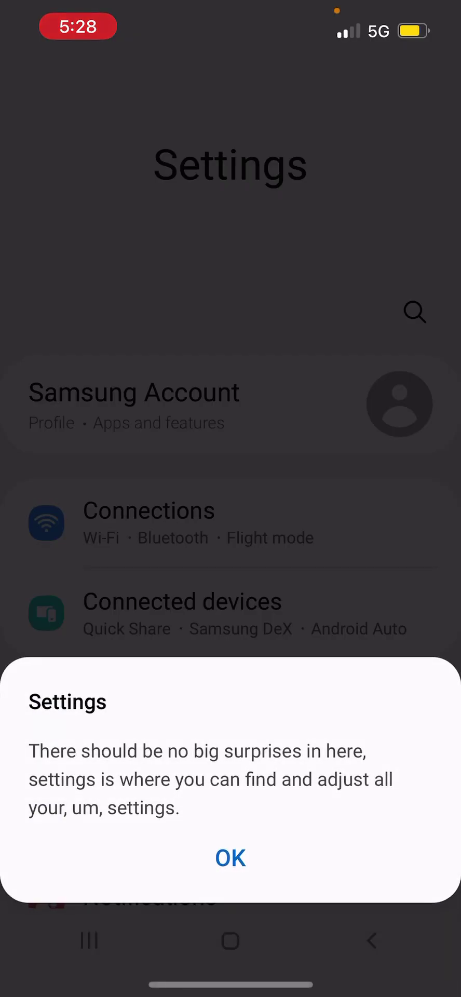
pyautogui.click(230, 858)
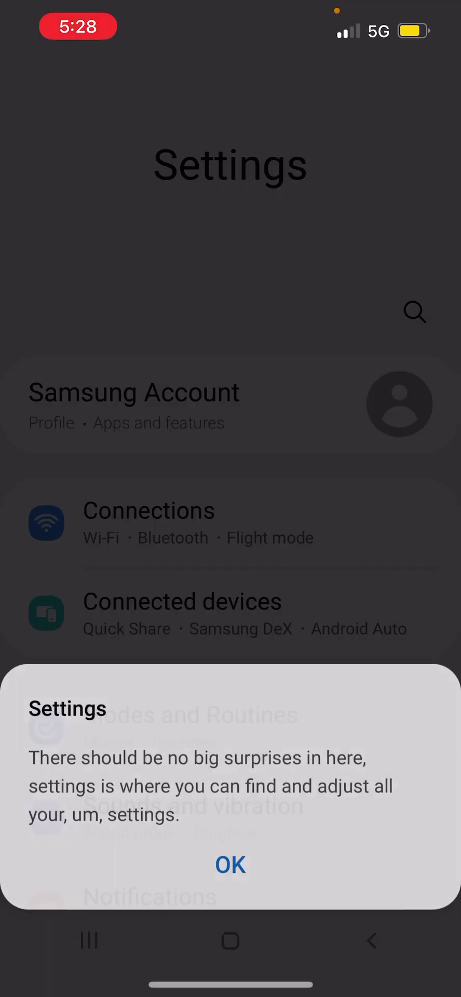
pyautogui.click(230, 857)
pyautogui.scroll(-10, 231, 499)
pyautogui.scroll(-10, 230, 498)
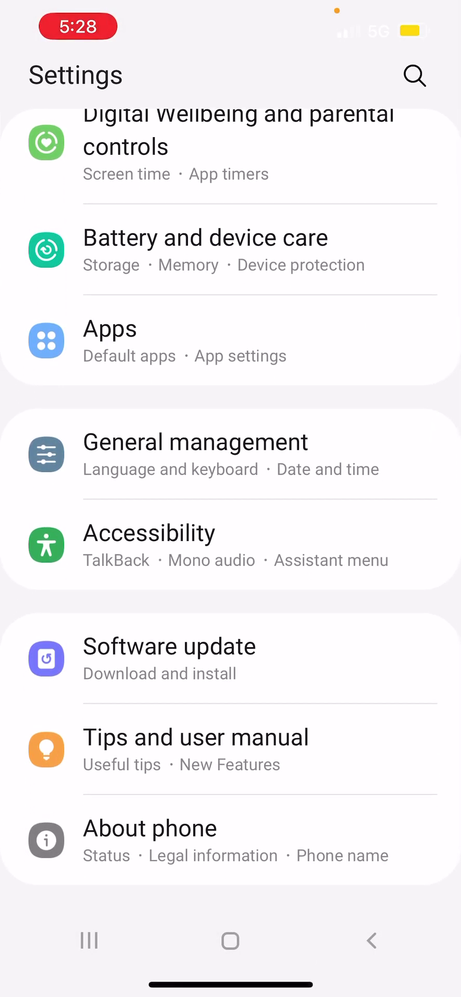
pyautogui.scroll(5, 231, 499)
pyautogui.scroll(5, 230, 498)
pyautogui.scroll(-8, 231, 498)
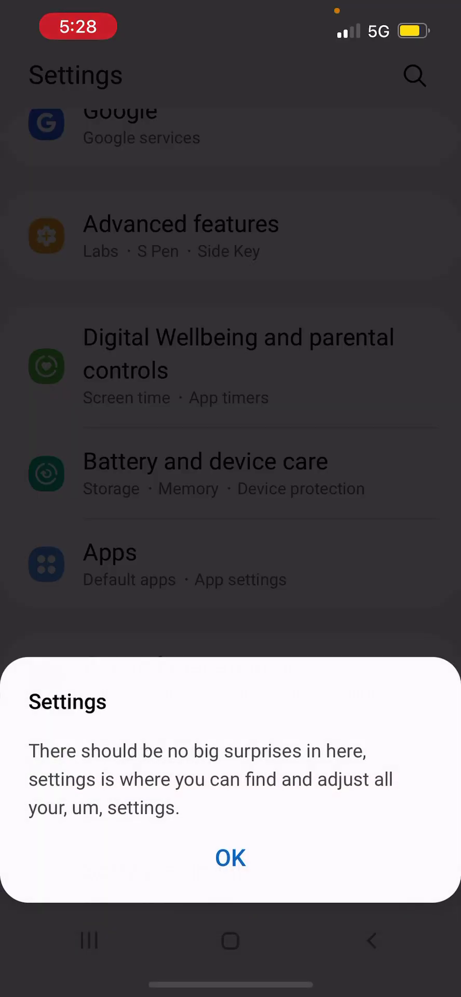
pyautogui.click(230, 857)
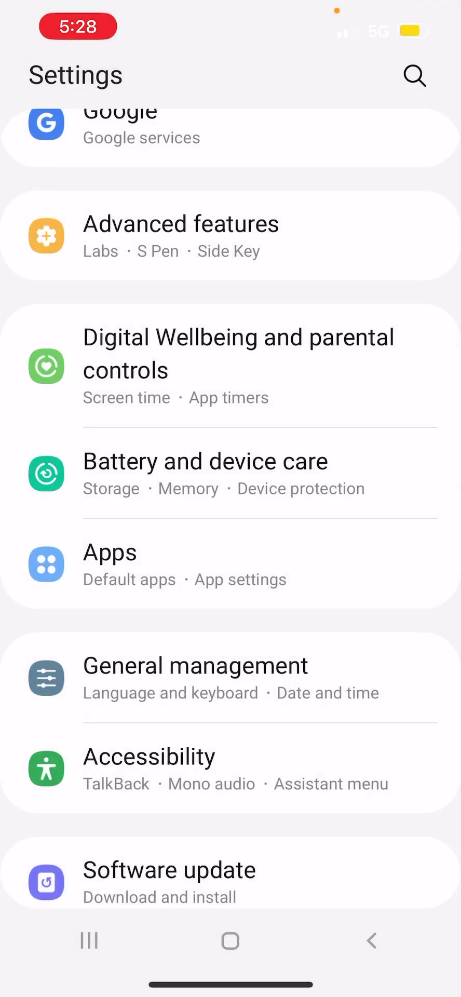
pyautogui.scroll(-5, 230, 499)
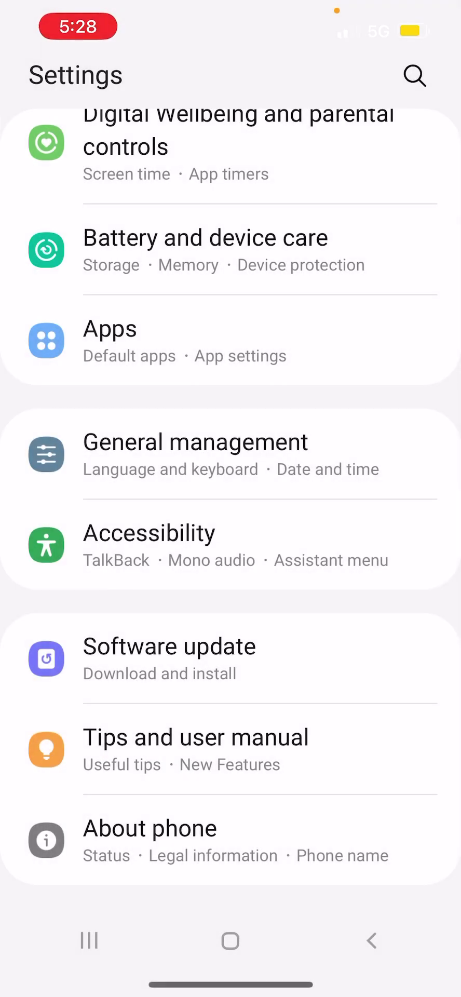
pyautogui.scroll(7, 230, 498)
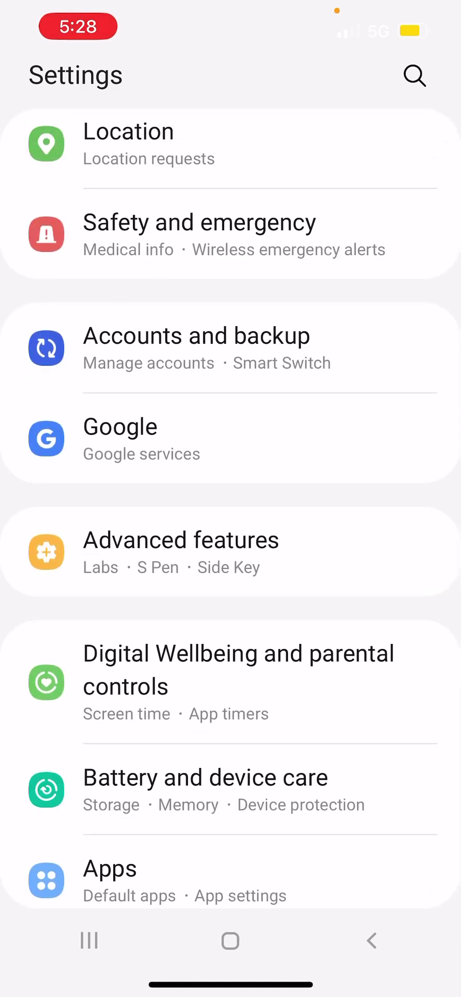
pyautogui.scroll(10, 231, 507)
pyautogui.scroll(5, 231, 498)
pyautogui.click(231, 940)
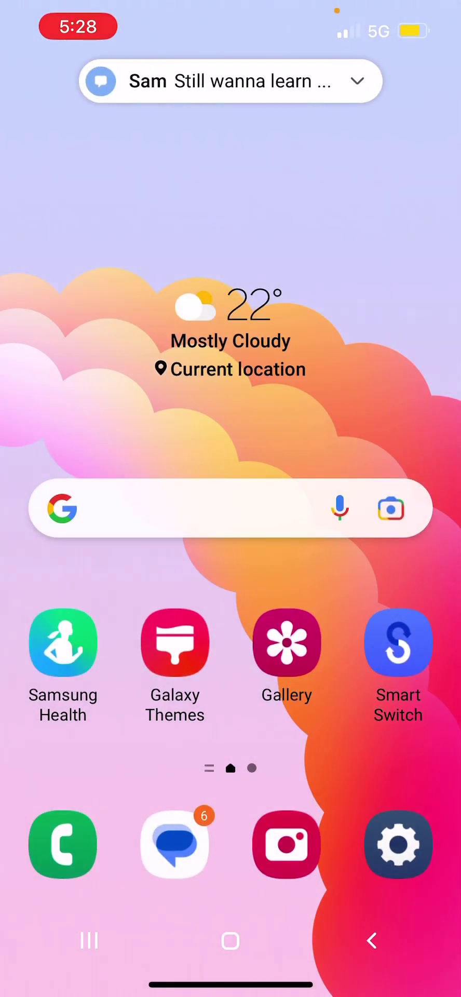
# - Open the Samsung.com demo page with Galaxy Unpacked and Z Fold4 promos, then close it
pyautogui.click(231, 81)
pyautogui.moveTo(230, 701); pyautogui.dragTo(230, 312)
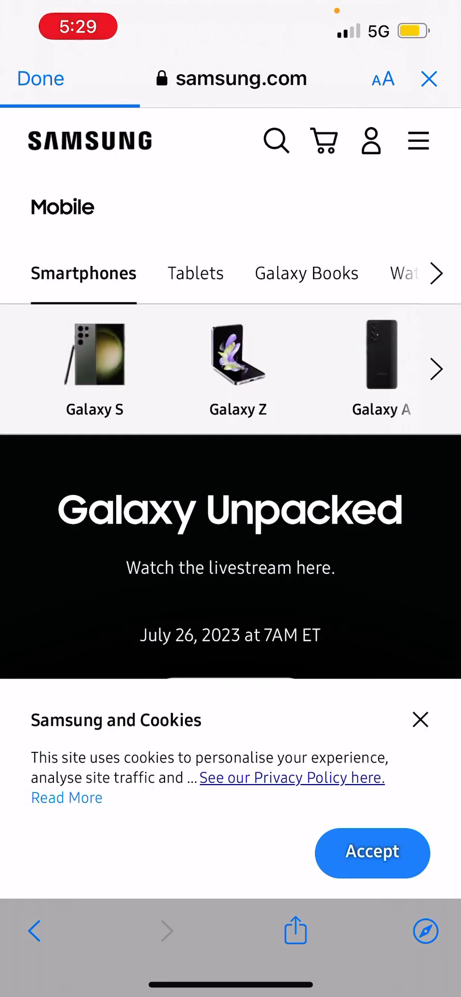
pyautogui.scroll(-3, 231, 499)
pyautogui.scroll(-5, 231, 499)
pyautogui.scroll(3, 231, 498)
pyautogui.click(38, 78)
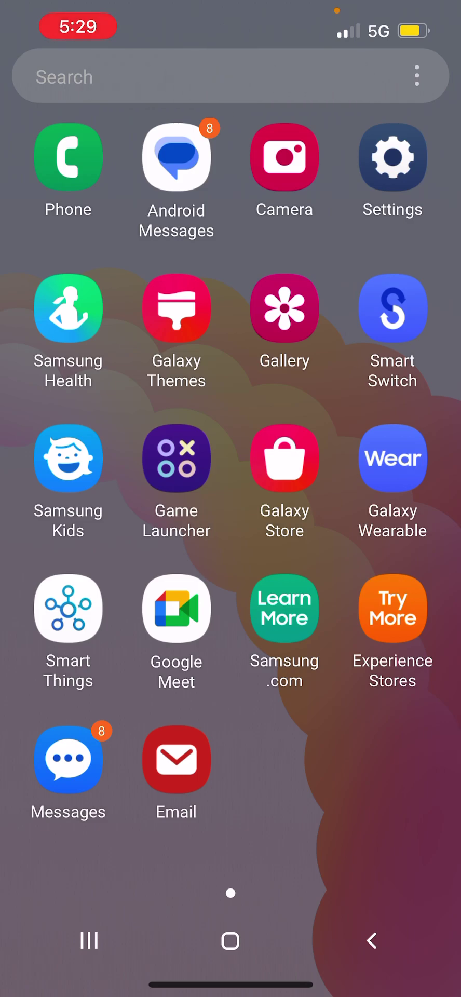
pyautogui.click(393, 616)
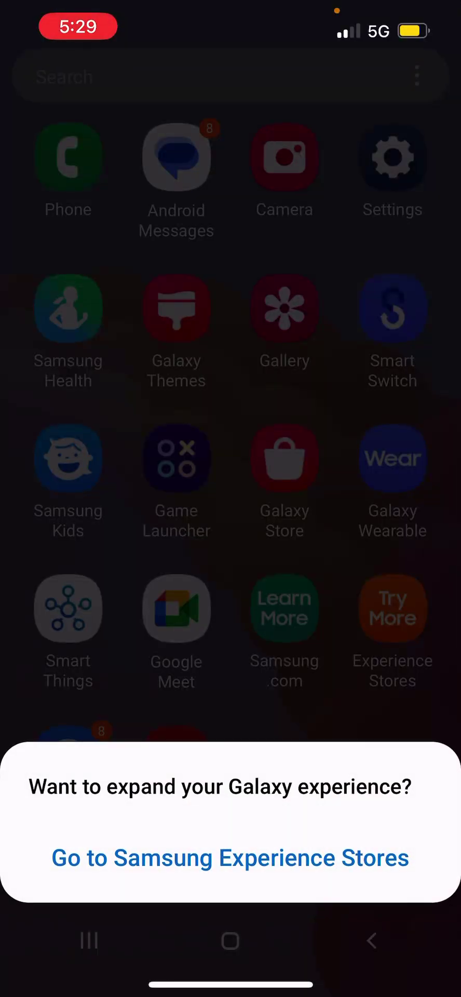
pyautogui.click(230, 893)
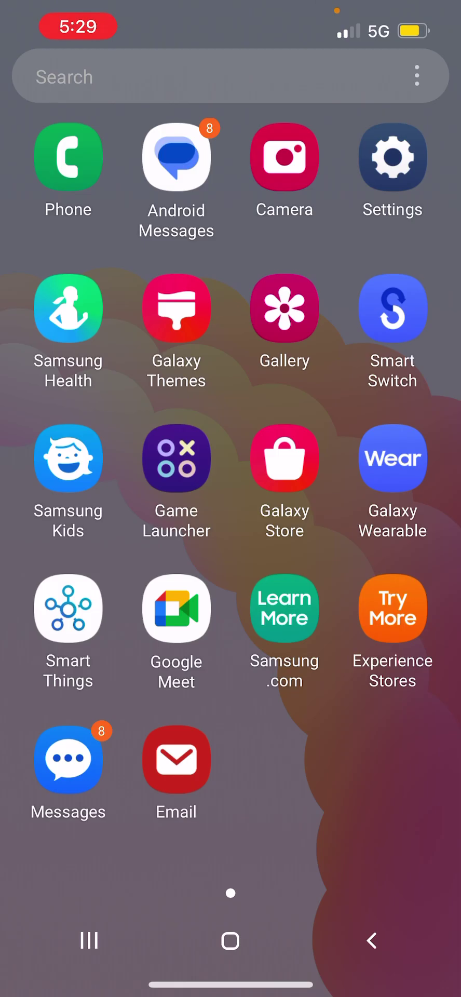
pyautogui.click(67, 760)
pyautogui.scroll(-3, 231, 545)
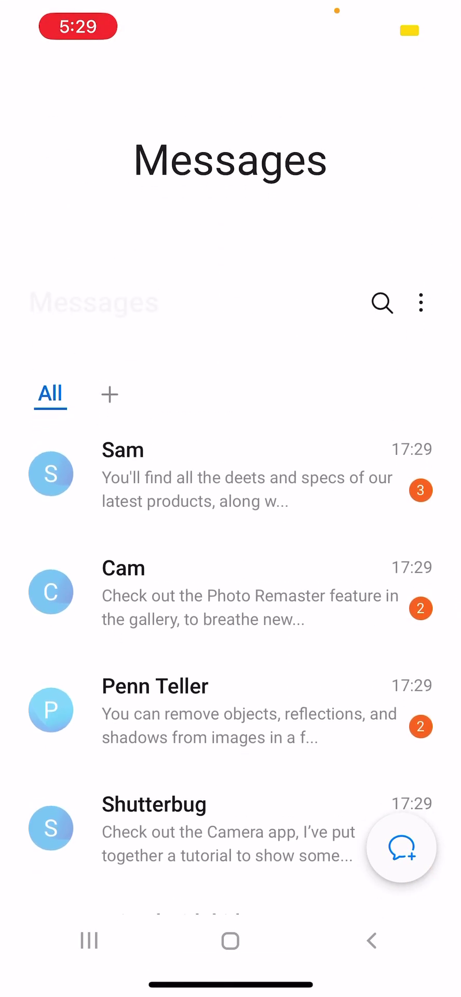
pyautogui.click(371, 940)
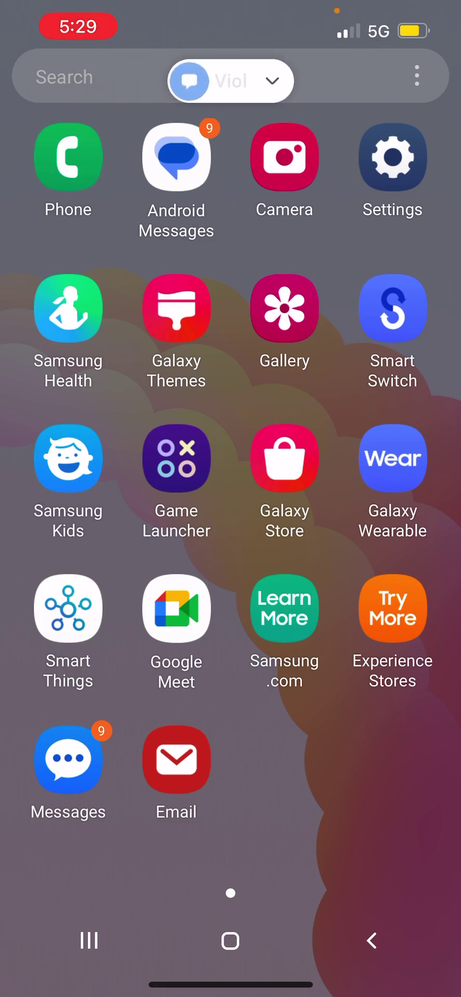
# - Open Google Meet, flip through its promo carousel pages, close it, and reopen the app list
pyautogui.click(177, 609)
pyautogui.moveTo(350, 467)
pyautogui.mouseDown()
pyautogui.moveTo(94, 468)
pyautogui.moveTo(351, 468)
pyautogui.mouseUp()
pyautogui.moveTo(117, 467)
pyautogui.mouseDown()
pyautogui.moveTo(350, 467)
pyautogui.moveTo(117, 467)
pyautogui.mouseUp()
pyautogui.moveTo(351, 467)
pyautogui.mouseDown()
pyautogui.moveTo(117, 467)
pyautogui.moveTo(351, 468)
pyautogui.mouseUp()
pyautogui.moveTo(116, 467); pyautogui.dragTo(351, 467)
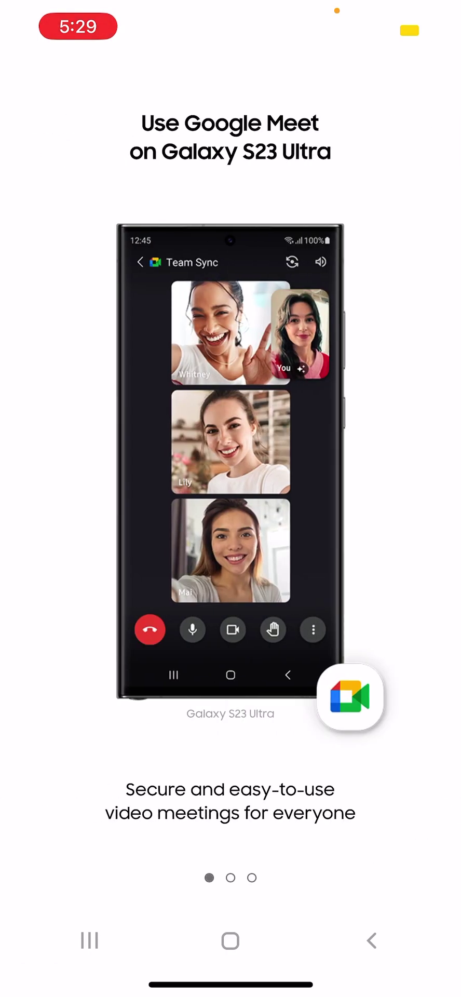
pyautogui.click(230, 940)
pyautogui.moveTo(231, 701); pyautogui.dragTo(231, 311)
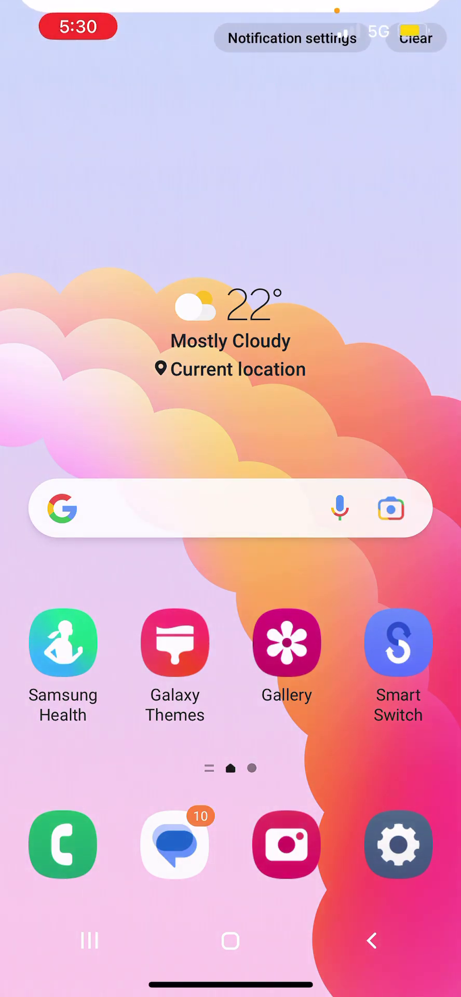
pyautogui.moveTo(230, 740); pyautogui.dragTo(231, 350)
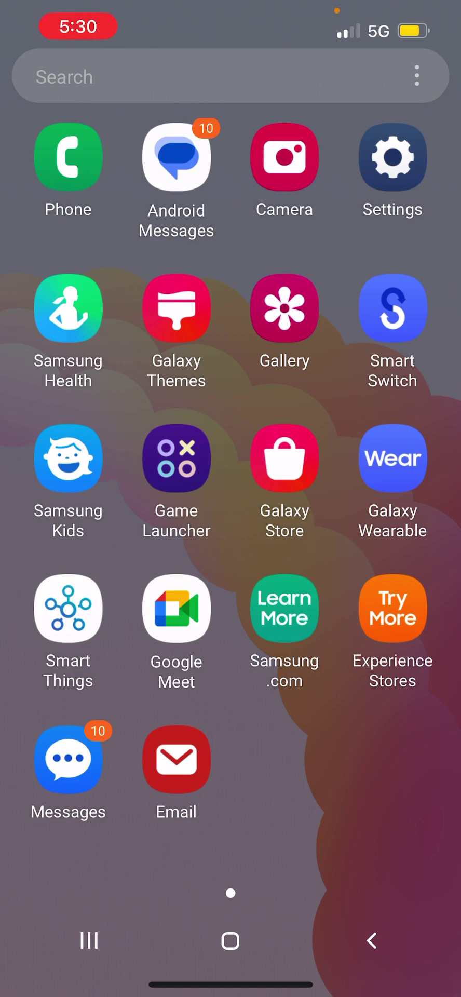
pyautogui.click(230, 940)
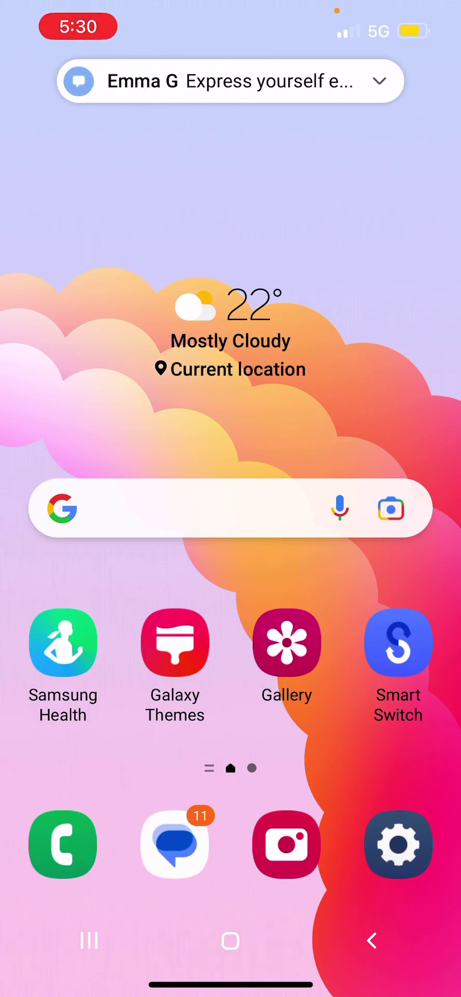
pyautogui.moveTo(231, 701); pyautogui.dragTo(231, 390)
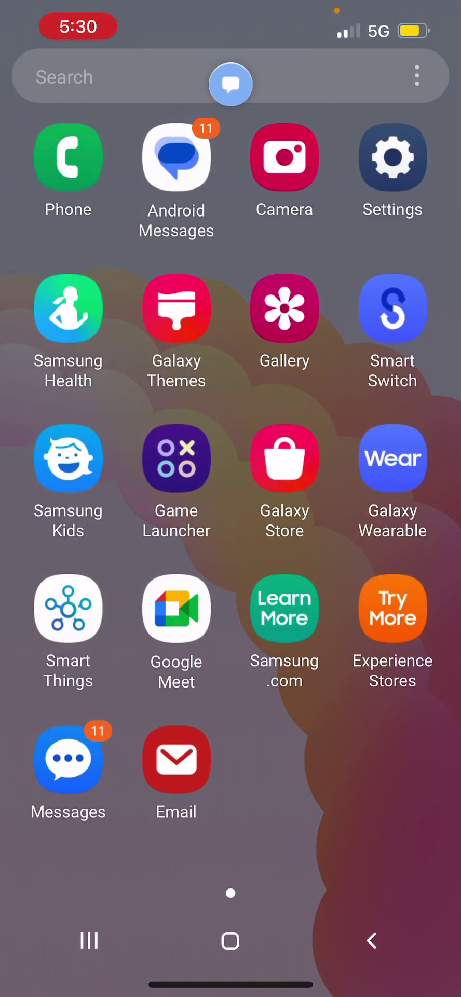
pyautogui.click(230, 940)
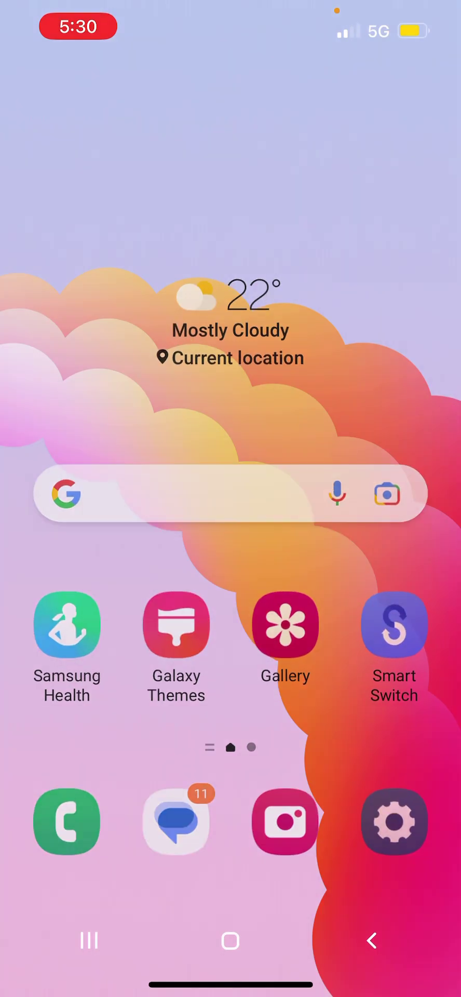